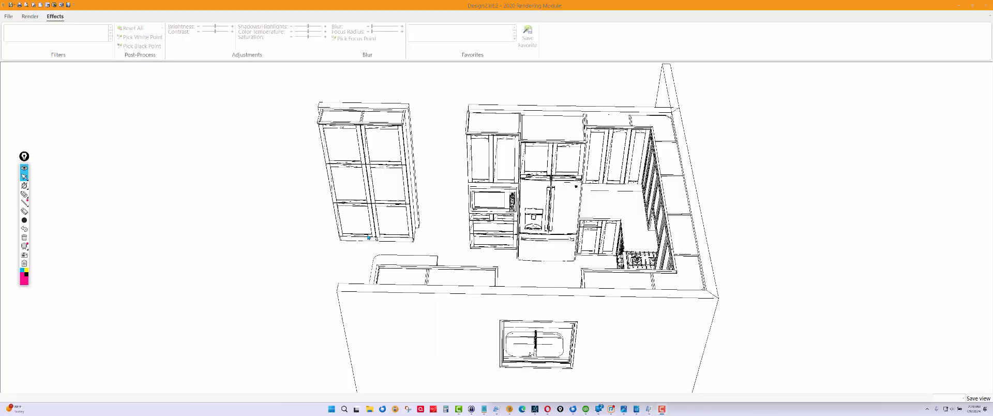
Zoom and drag the 3D line render closer to the tall cabinets, fridge wall and corner run
scroll(438, 241, up, 3)
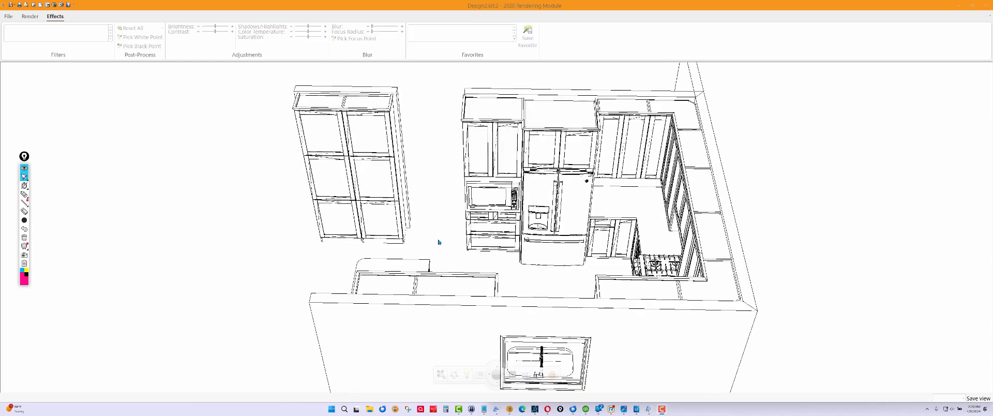
scroll(444, 240, down, 3)
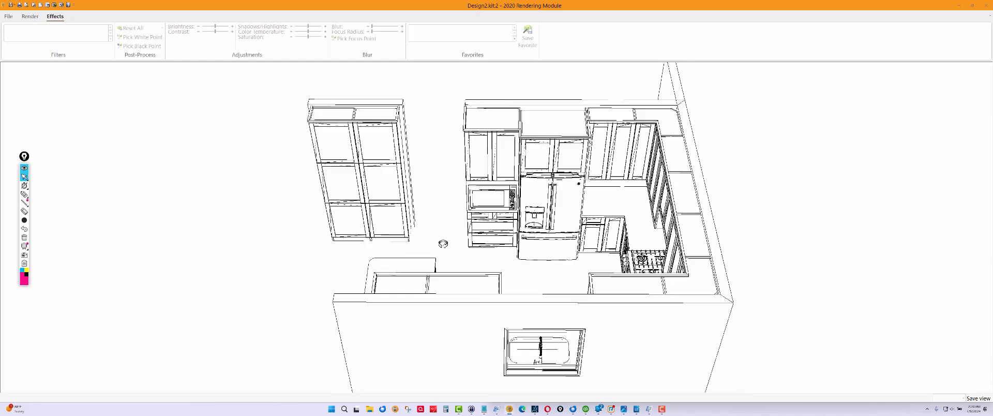
drag(496, 366, 408, 300)
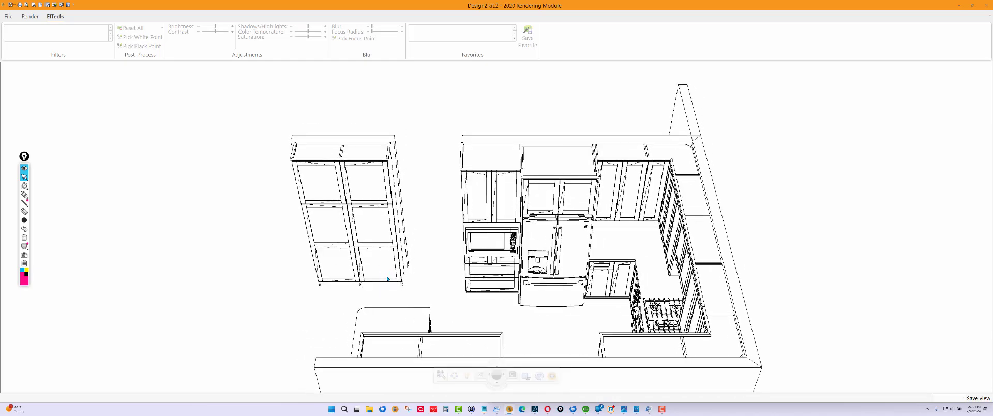
Pan and zoom the view to frame the tall glass-door cabinet closely
click(497, 368)
click(497, 385)
click(498, 386)
click(489, 375)
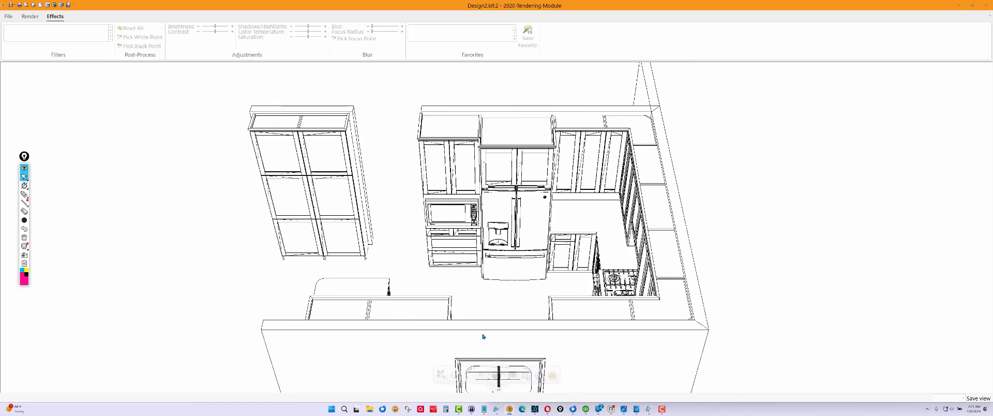
scroll(483, 336, up, 2)
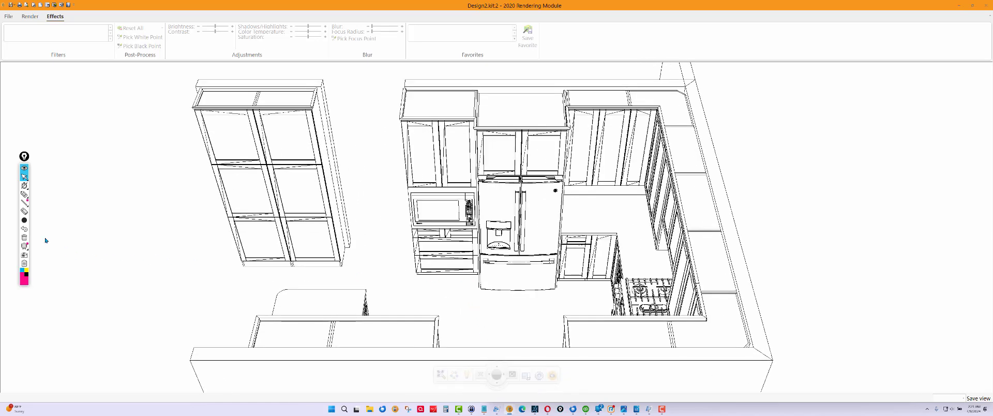
Draw magenta X's on the tall cabinet's left, right and upper doors, then erase all markup
click(23, 195)
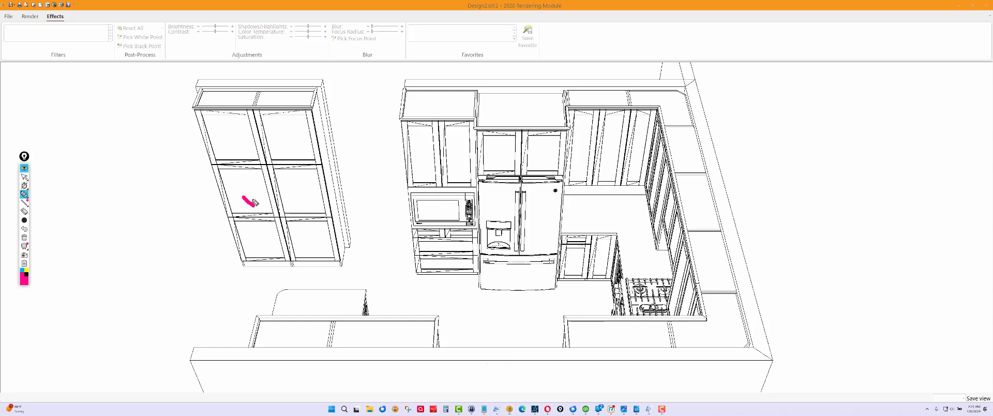
mouse_move(291, 193)
mouse_down()
mouse_move(306, 211)
mouse_move(303, 203)
mouse_move(339, 201)
mouse_up()
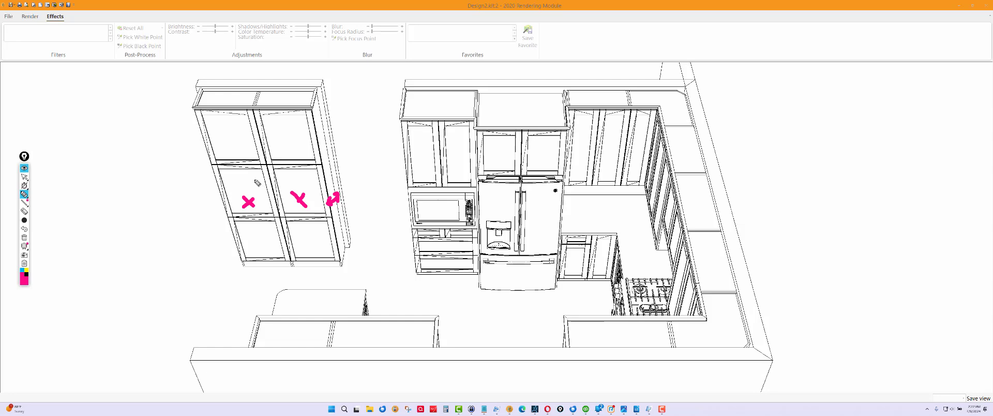
mouse_move(229, 148)
mouse_down()
mouse_move(239, 159)
mouse_move(231, 158)
mouse_move(283, 155)
mouse_up()
mouse_move(244, 130)
mouse_down()
mouse_move(235, 138)
mouse_move(287, 136)
mouse_up()
drag(287, 126, 280, 135)
drag(298, 210, 306, 219)
drag(306, 212, 256, 222)
drag(257, 214, 252, 223)
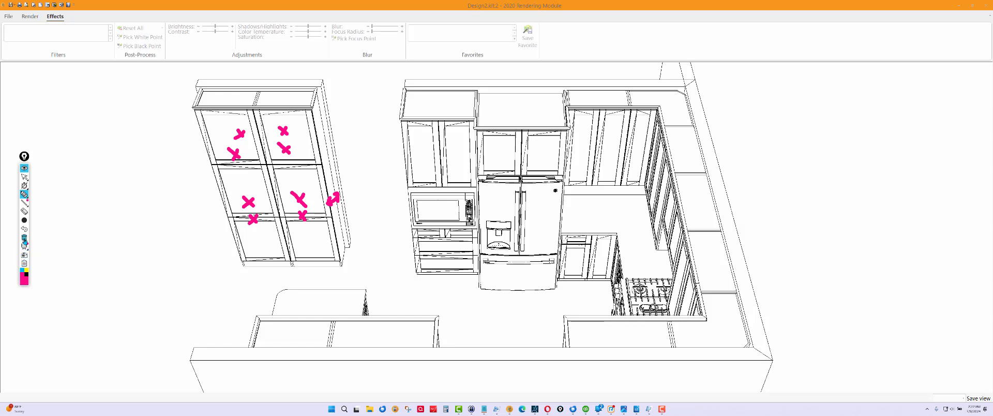
click(25, 237)
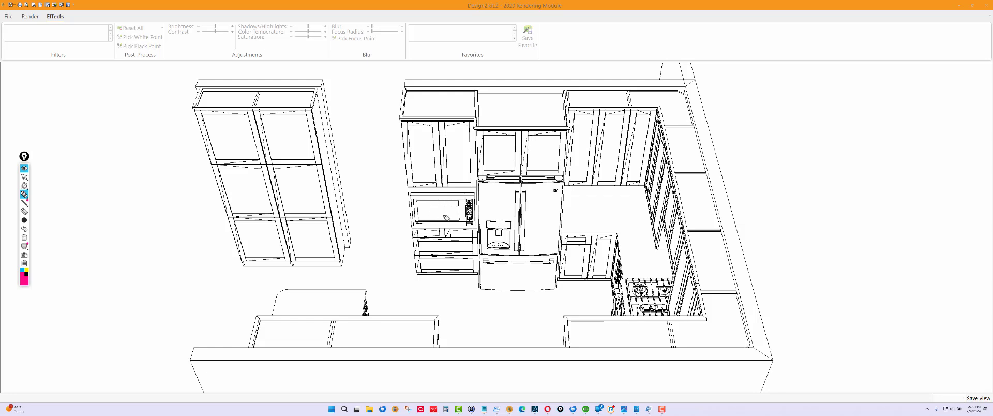
mouse_move(430, 233)
mouse_down()
mouse_move(453, 245)
mouse_move(456, 262)
mouse_up()
mouse_move(424, 156)
mouse_down()
mouse_move(418, 164)
mouse_move(457, 156)
mouse_up()
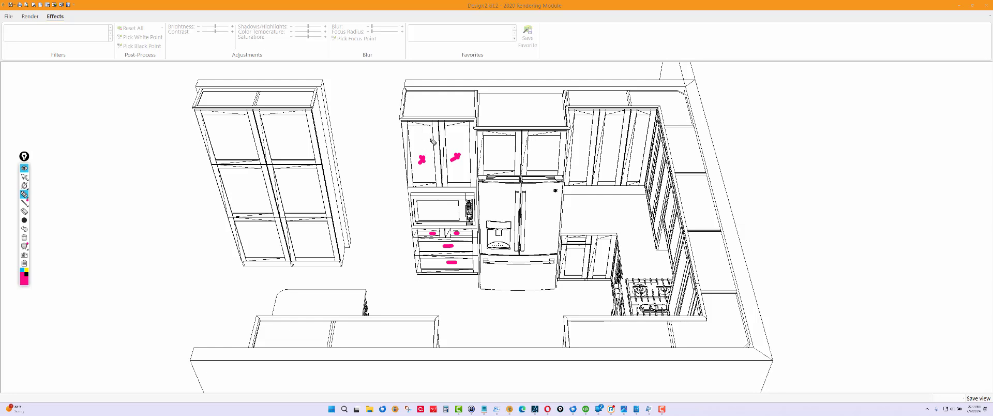
drag(475, 153, 479, 206)
drag(565, 152, 563, 197)
drag(516, 150, 517, 158)
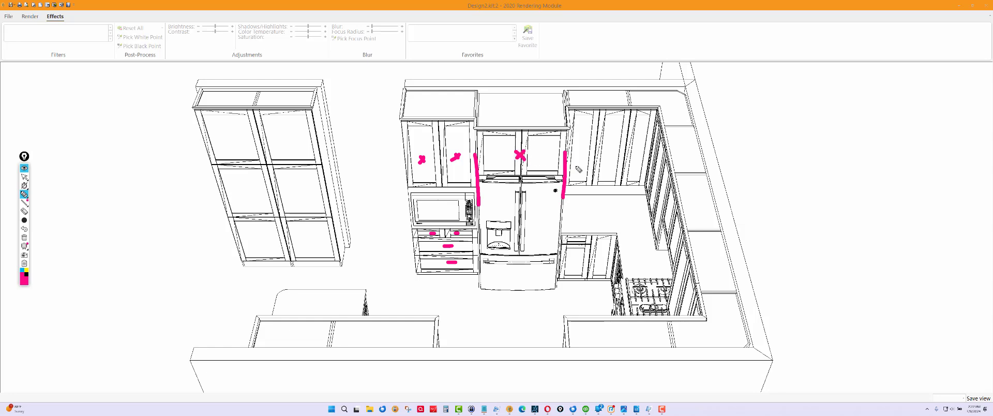
drag(592, 151, 601, 163)
drag(599, 151, 592, 161)
drag(580, 256, 577, 261)
click(24, 237)
click(24, 176)
Orbit above the corner, sketch magenta chevrons on the corner upper cabinets, then clear them
middle_drag(310, 250, 375, 230)
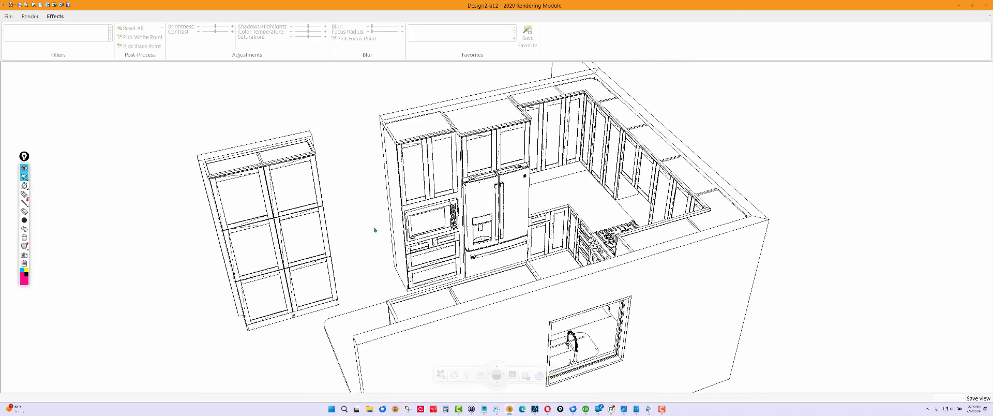
click(24, 195)
mouse_move(577, 134)
mouse_down()
mouse_move(584, 138)
mouse_move(574, 145)
mouse_up()
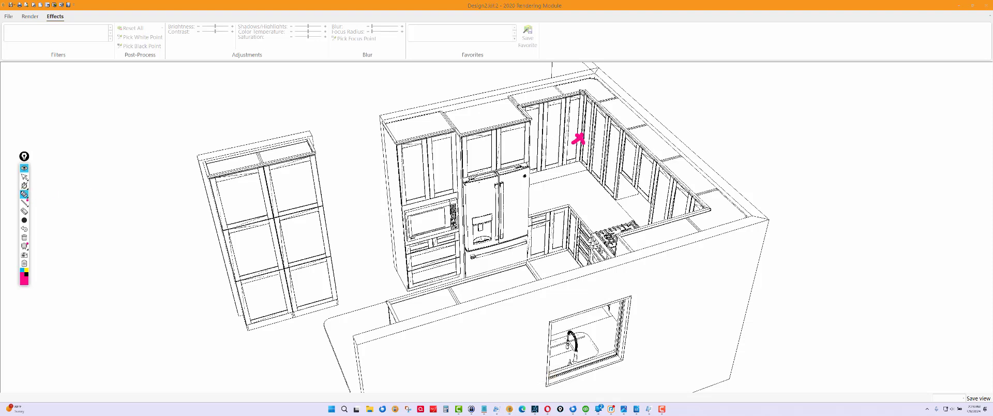
mouse_move(568, 89)
mouse_down()
mouse_move(593, 86)
mouse_move(600, 98)
mouse_up()
drag(593, 101, 567, 97)
click(24, 237)
click(24, 176)
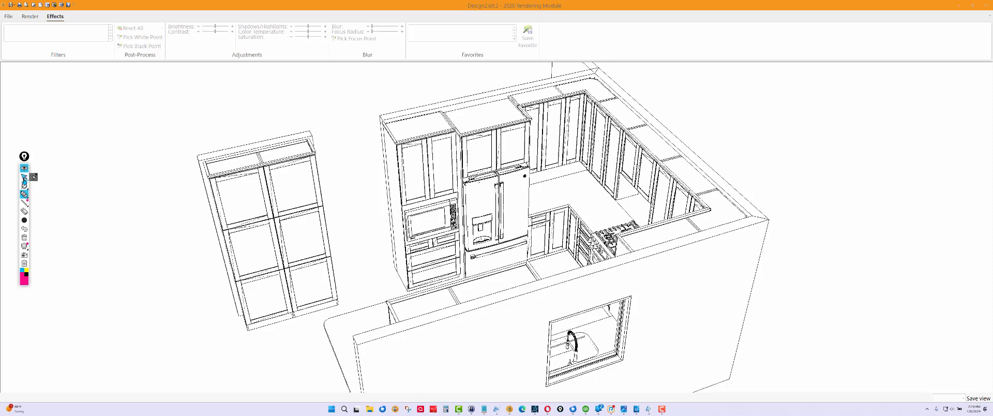
View the WCC2442L corner wall cabinet's attributes in Wireframe, then orbit to face the range wall
right_click(586, 130)
click(608, 186)
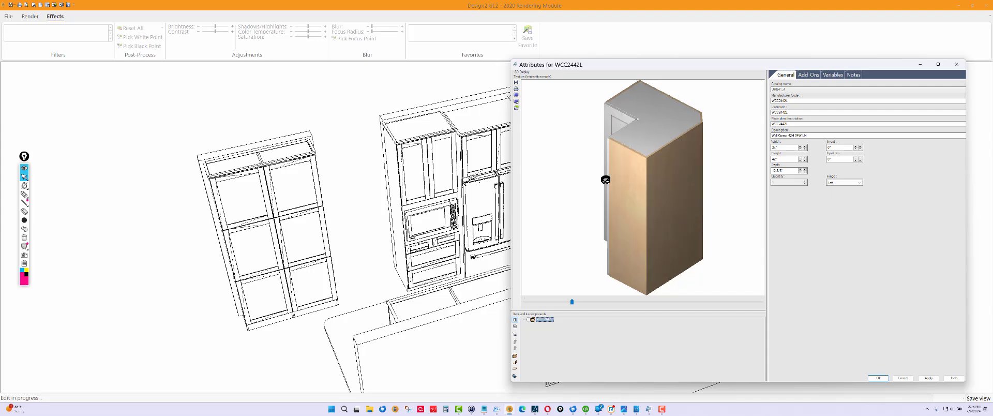
drag(603, 181, 667, 201)
click(665, 185)
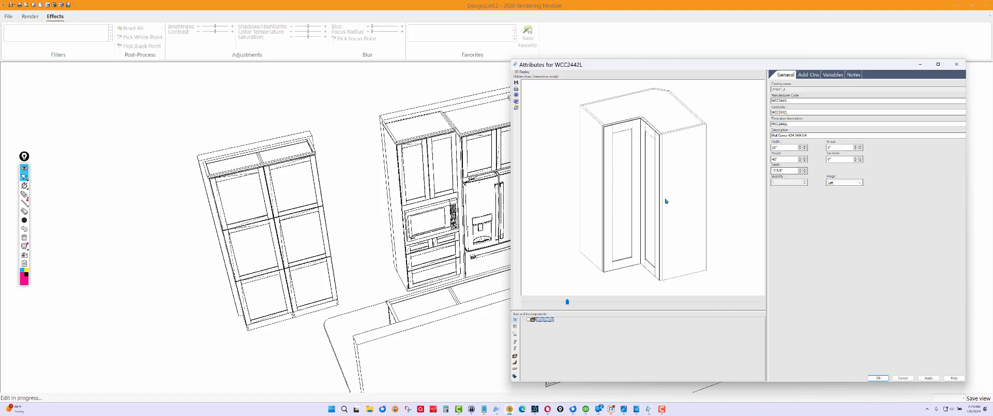
click(957, 64)
drag(589, 176, 327, 193)
click(25, 194)
Highlight the drawer stacks left and right of the range and mark X's on upper cabinet doors
drag(468, 193, 472, 225)
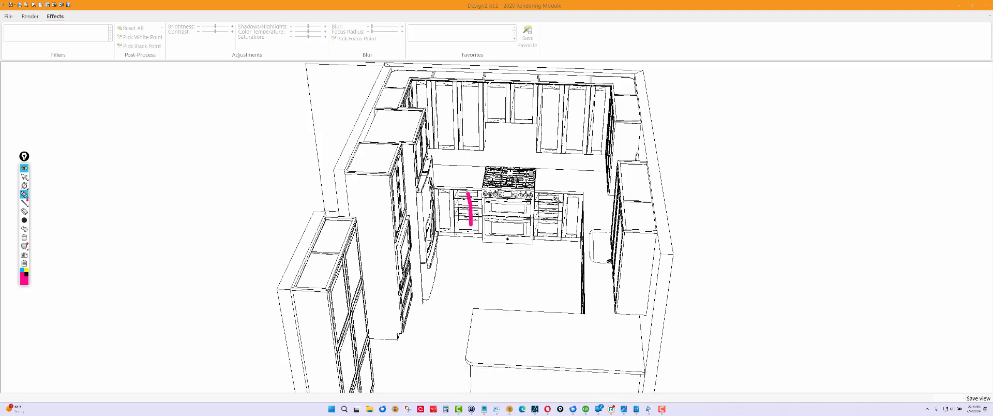
drag(554, 196, 555, 234)
mouse_move(454, 115)
mouse_down()
mouse_move(464, 127)
mouse_move(454, 126)
mouse_up()
mouse_move(508, 100)
mouse_down()
mouse_move(517, 110)
mouse_move(507, 110)
mouse_up()
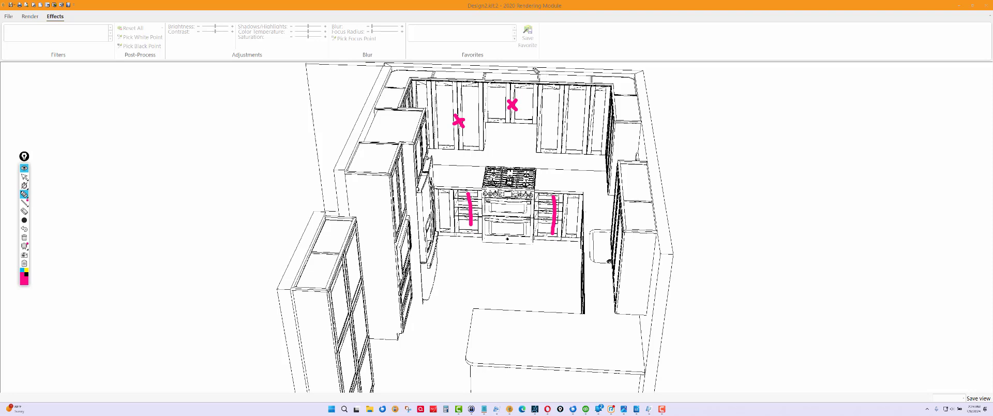
mouse_move(509, 142)
mouse_down()
mouse_move(520, 152)
mouse_move(510, 153)
mouse_up()
Clear the range-wall markup, draw an arrow along the top back cabinets, then erase it
click(24, 238)
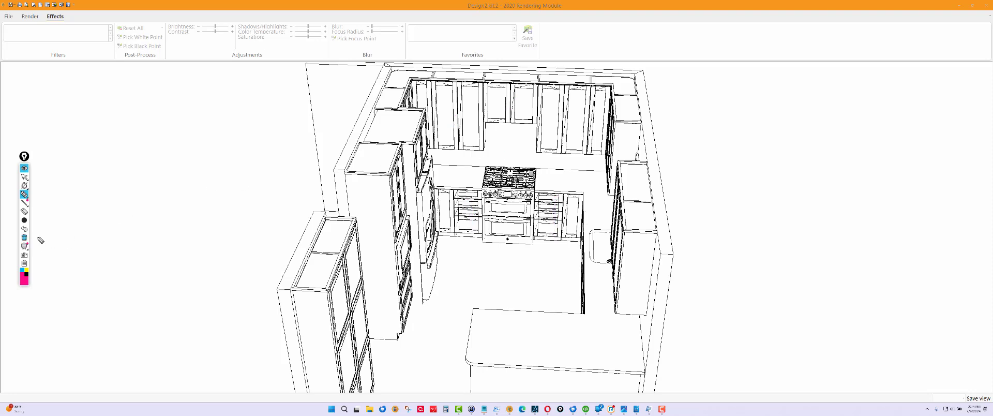
click(24, 176)
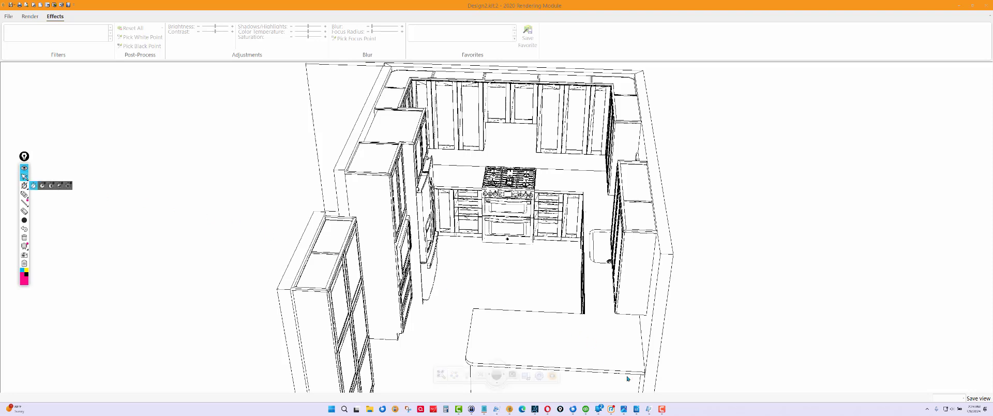
mouse_move(662, 410)
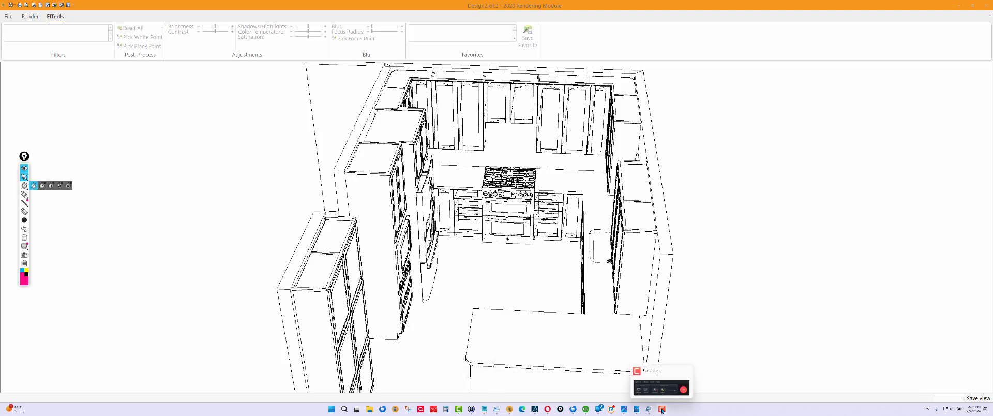
click(24, 194)
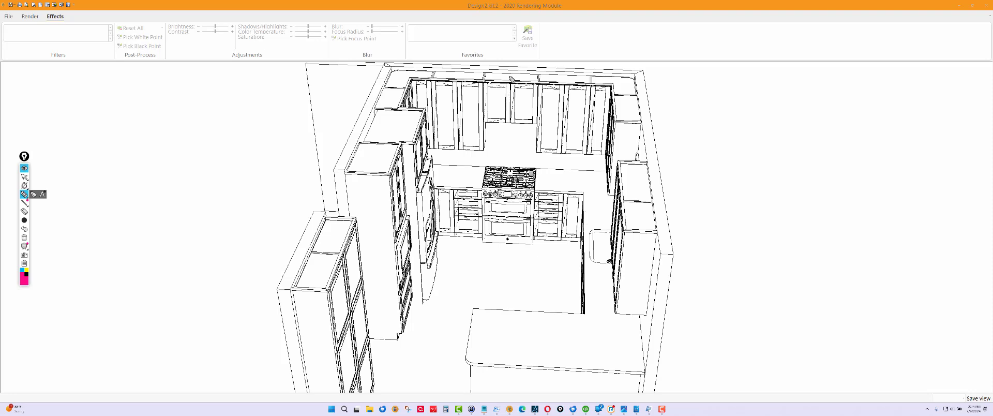
drag(509, 77, 646, 84)
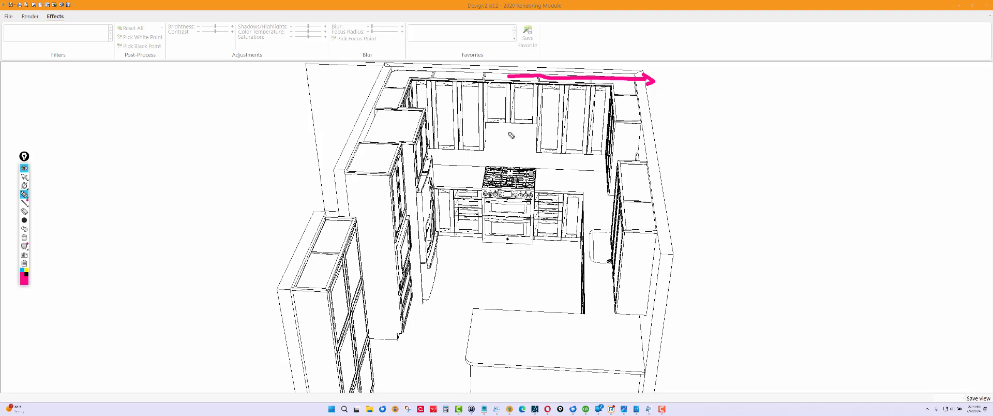
mouse_move(505, 134)
mouse_down()
mouse_move(516, 146)
mouse_move(503, 147)
mouse_up()
click(25, 238)
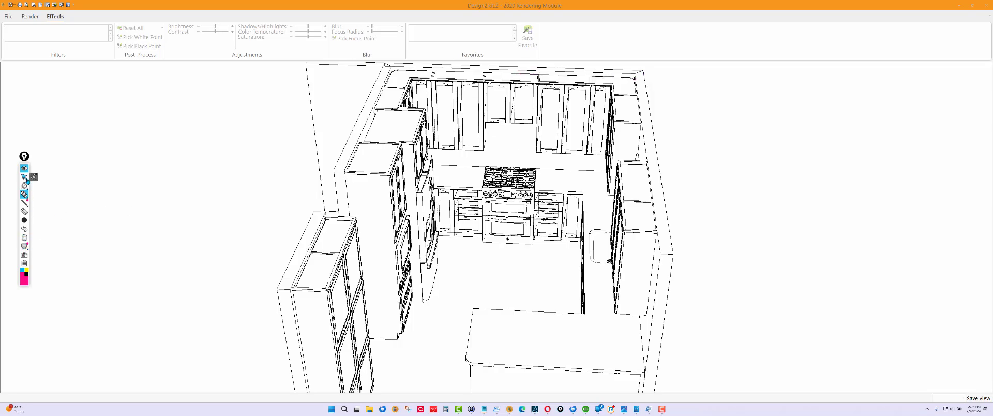
click(24, 177)
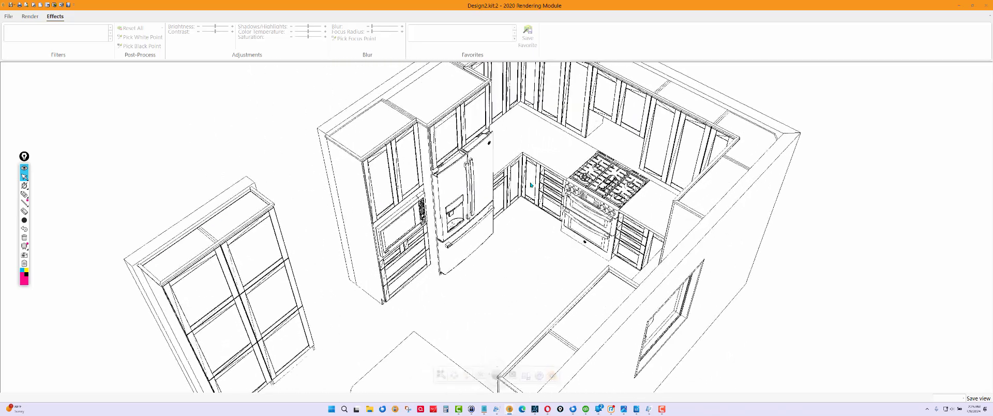
Open the BCCQ36FHRWLS lazy susan corner cabinet's attributes and turn its preview to a top-down view
right_click(529, 176)
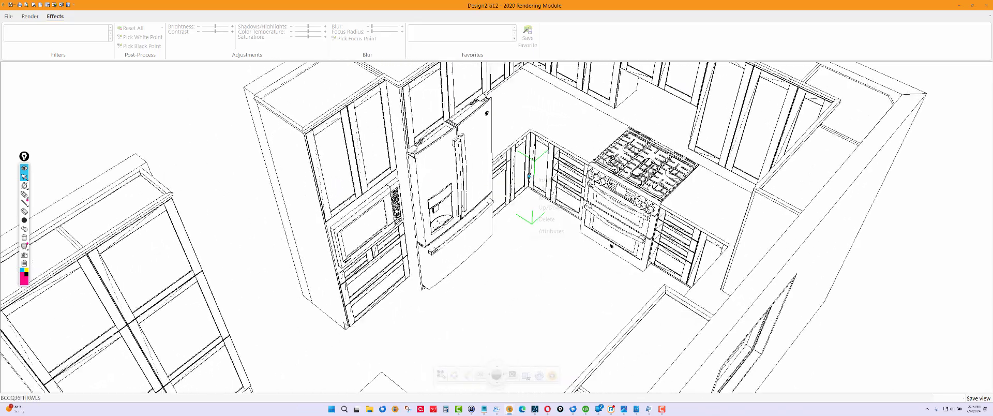
click(551, 232)
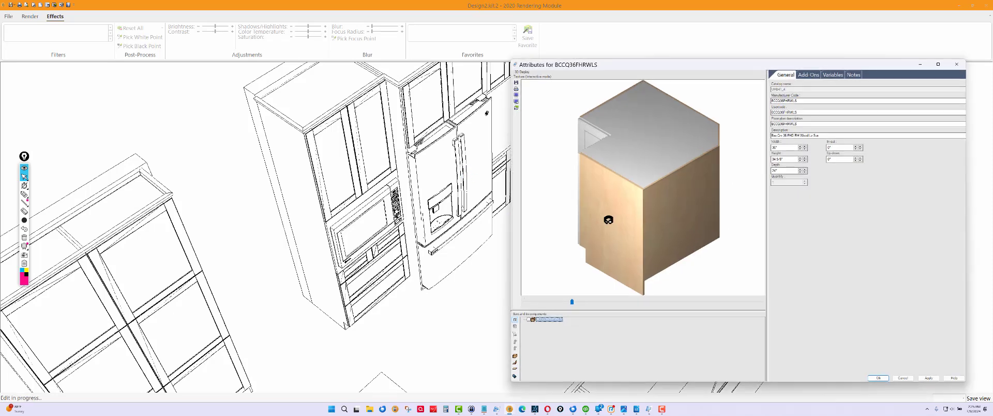
drag(608, 220, 687, 230)
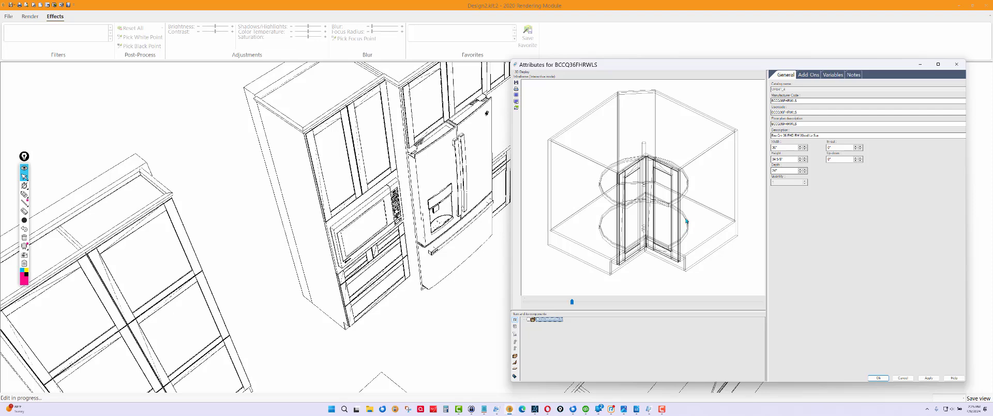
drag(687, 220, 690, 227)
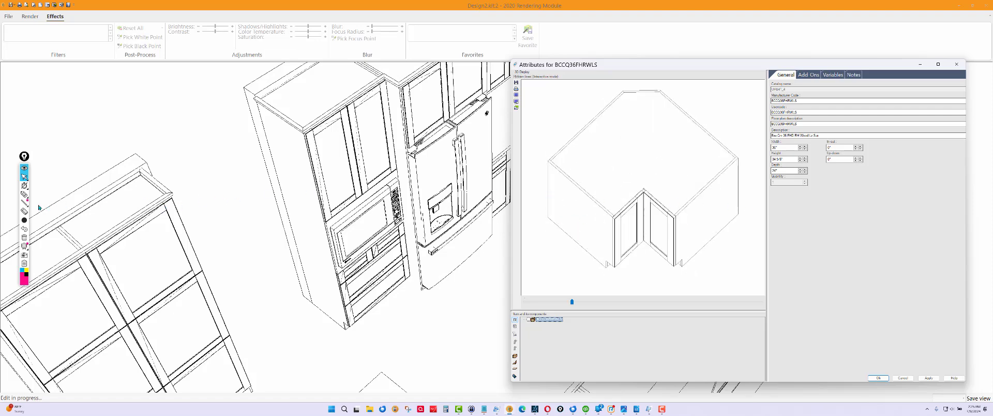
click(25, 194)
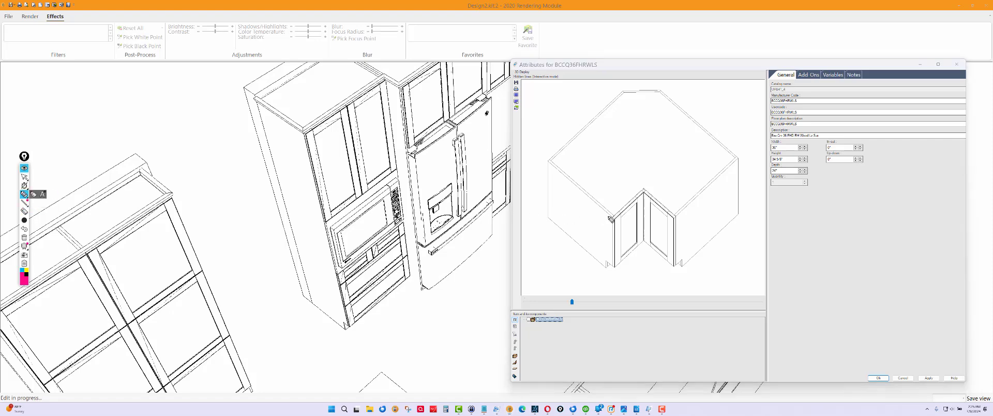
drag(613, 217, 604, 116)
drag(673, 213, 679, 110)
mouse_move(634, 226)
mouse_down()
mouse_move(668, 227)
mouse_move(639, 240)
mouse_move(656, 242)
mouse_up()
mouse_move(693, 160)
mouse_down()
mouse_move(710, 172)
mouse_move(693, 176)
mouse_up()
mouse_move(577, 165)
mouse_down()
mouse_move(593, 176)
mouse_move(576, 178)
mouse_up()
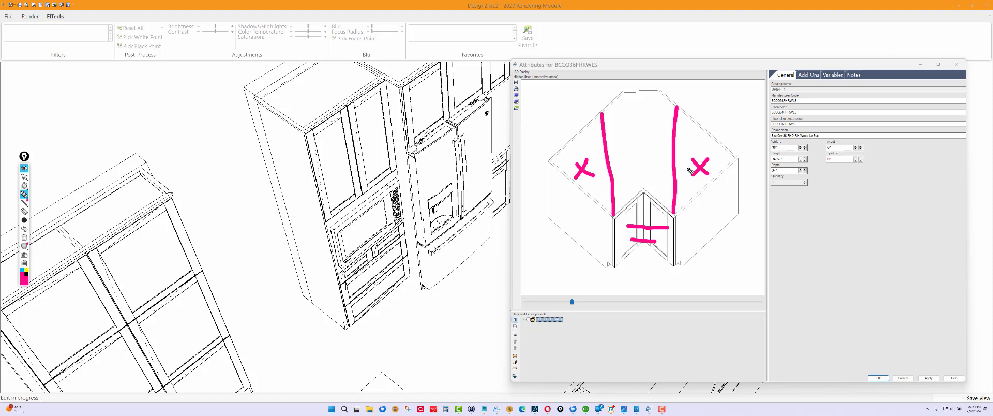
click(24, 237)
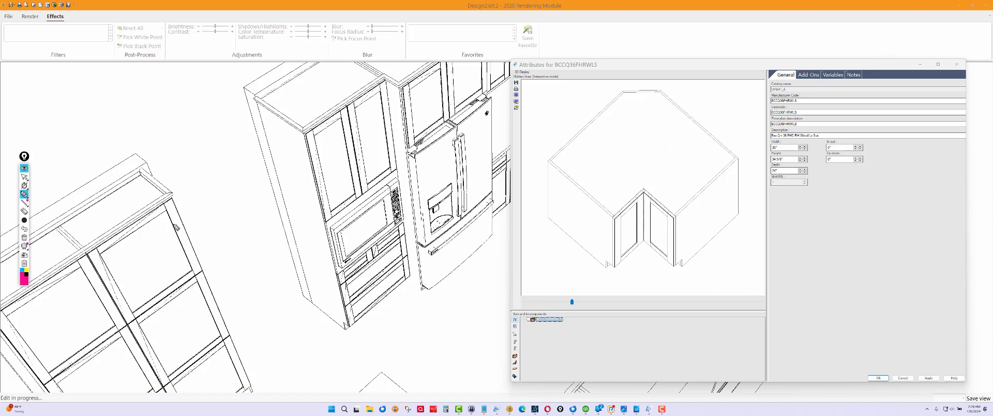
Confirm the Attributes dialog with Ok, then orbit and zoom out to the full U-shaped kitchen and sink run
click(25, 176)
click(878, 378)
drag(612, 287, 693, 257)
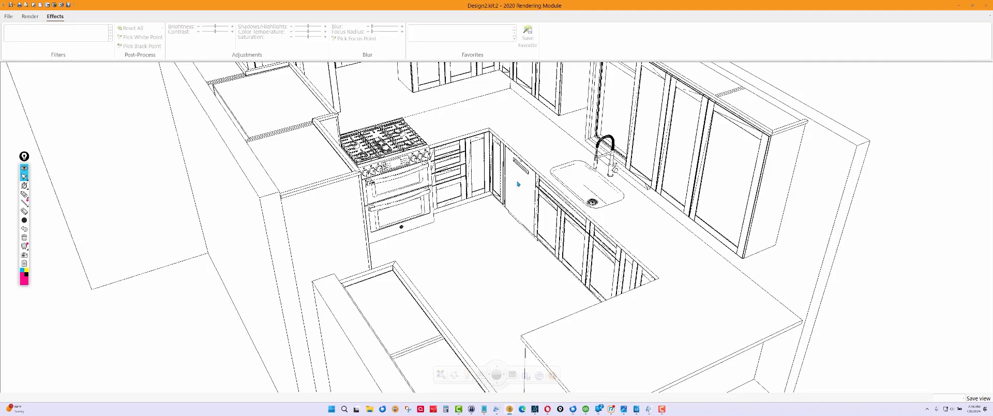
drag(495, 201, 553, 244)
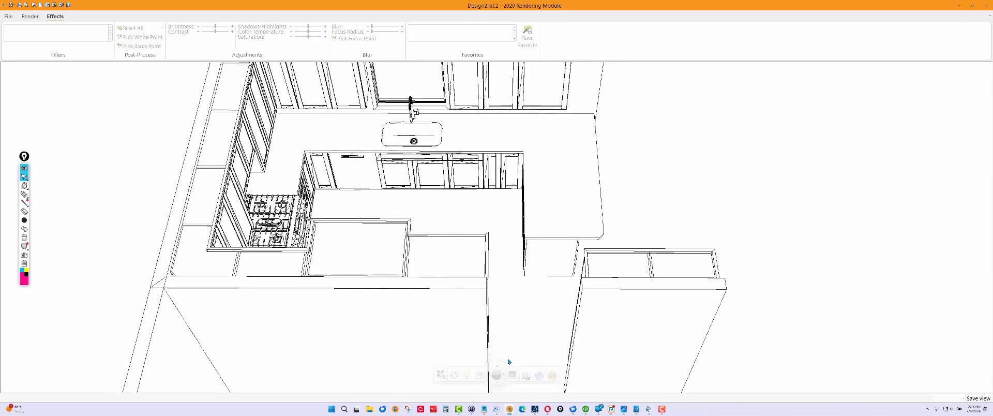
scroll(504, 362, down, 5)
drag(439, 281, 428, 271)
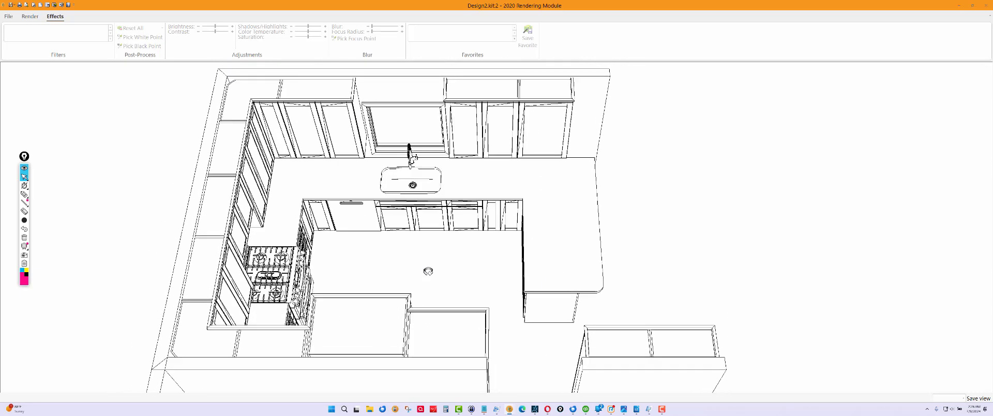
scroll(426, 268, up, 3)
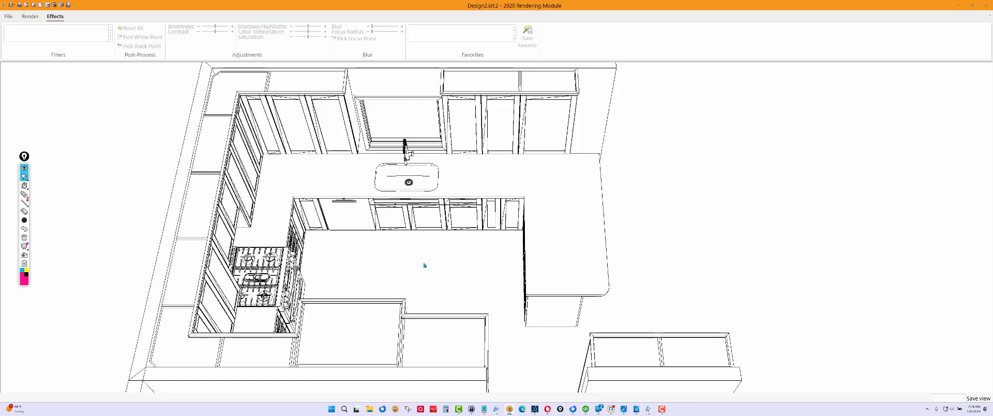
click(25, 194)
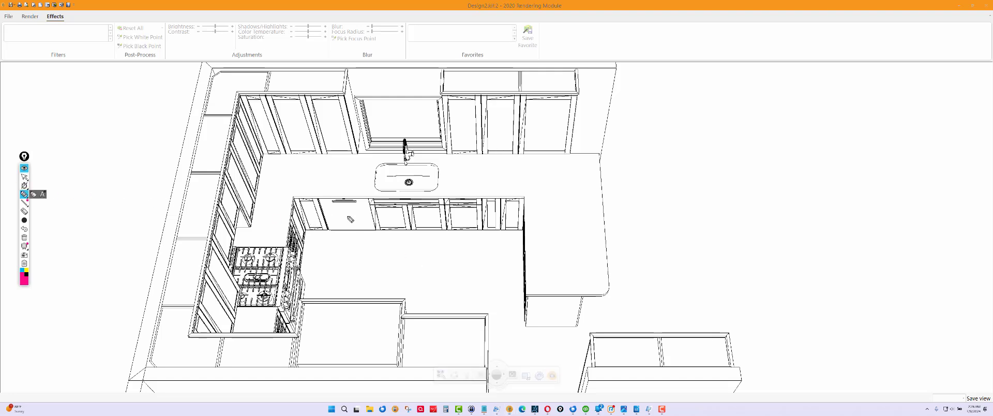
mouse_move(345, 209)
mouse_down()
mouse_move(355, 218)
mouse_move(345, 219)
mouse_up()
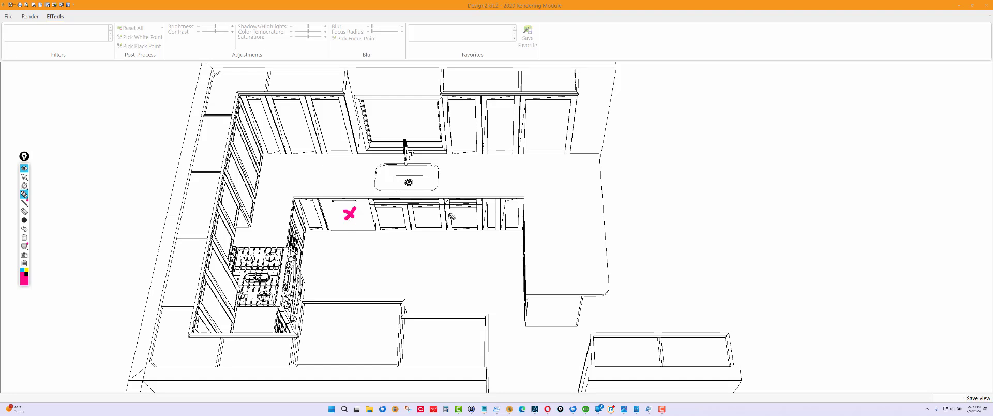
drag(458, 207, 460, 217)
mouse_move(345, 220)
mouse_down()
mouse_move(354, 229)
mouse_move(345, 229)
mouse_up()
click(24, 177)
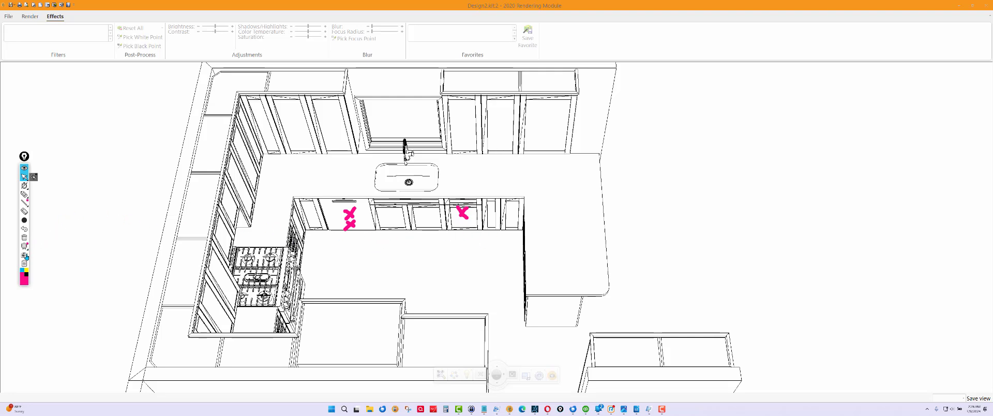
click(24, 238)
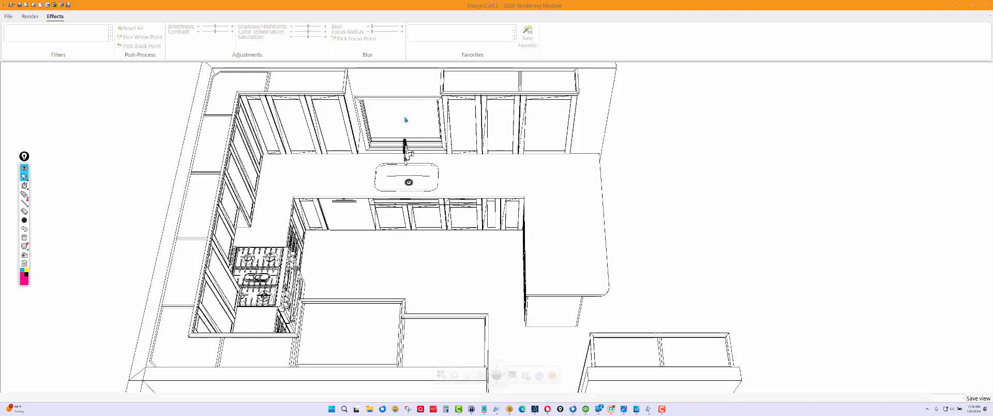
click(25, 193)
mouse_move(311, 133)
mouse_down()
mouse_move(320, 140)
mouse_move(309, 144)
mouse_up()
mouse_move(478, 130)
mouse_down()
mouse_move(486, 139)
mouse_move(477, 140)
mouse_up()
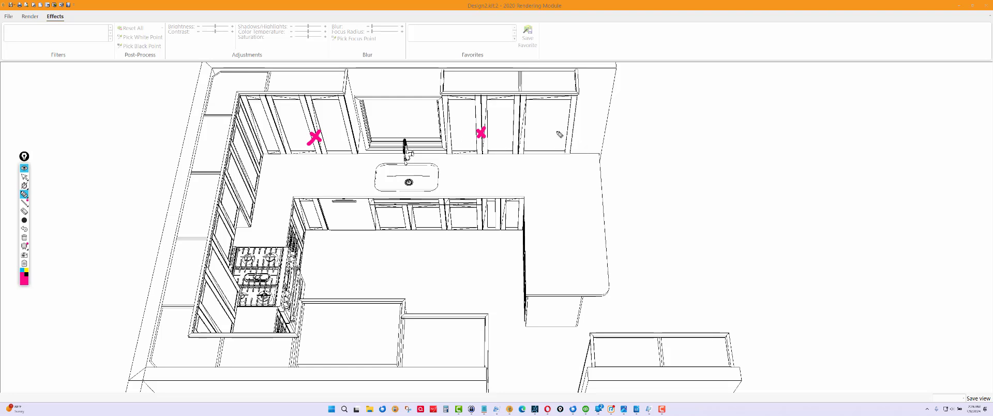
mouse_move(543, 126)
mouse_down()
mouse_move(549, 149)
mouse_move(563, 150)
mouse_move(541, 154)
mouse_move(547, 163)
mouse_up()
mouse_move(462, 212)
mouse_down()
mouse_move(470, 219)
mouse_move(467, 200)
mouse_up()
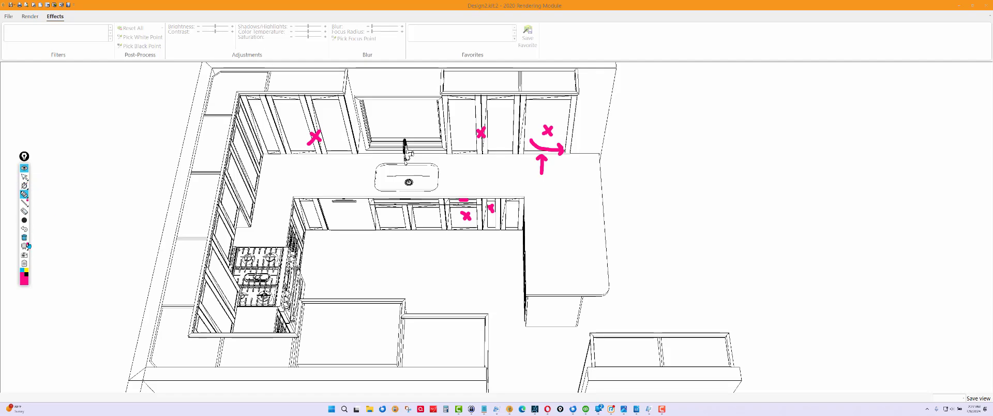
click(24, 238)
click(23, 176)
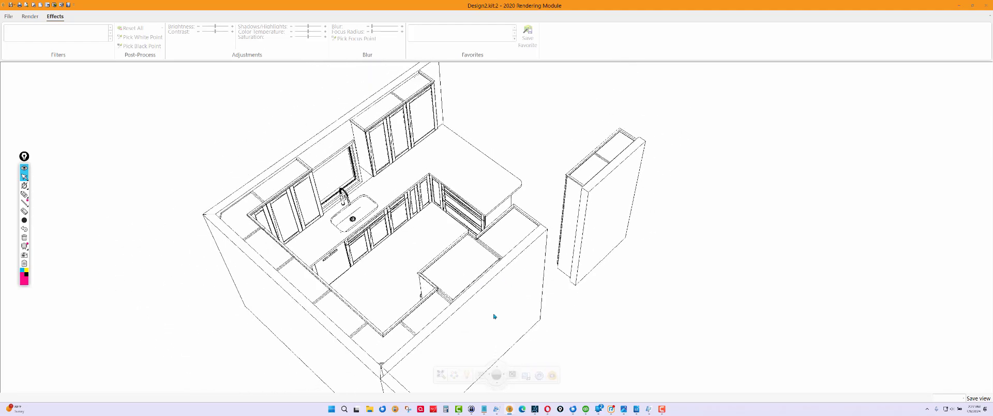
Orbit and zoom around the kitchen, ending on a raised left isometric view with the peninsula
middle_drag(494, 316, 465, 300)
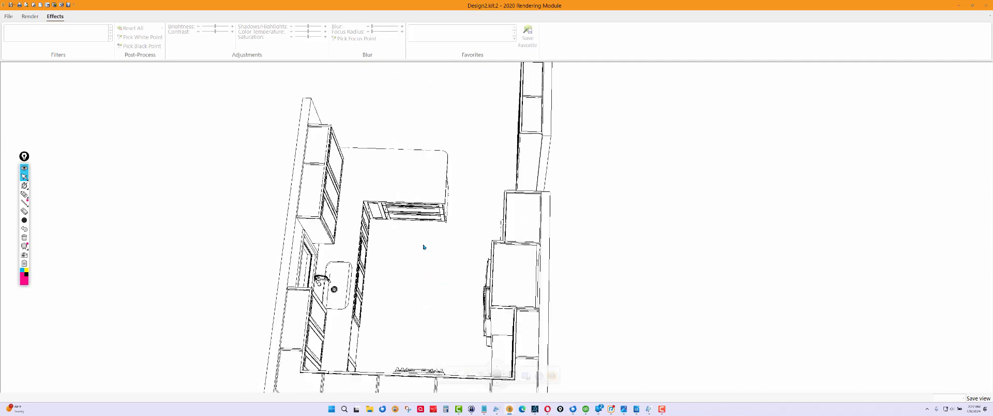
scroll(424, 233, up, 3)
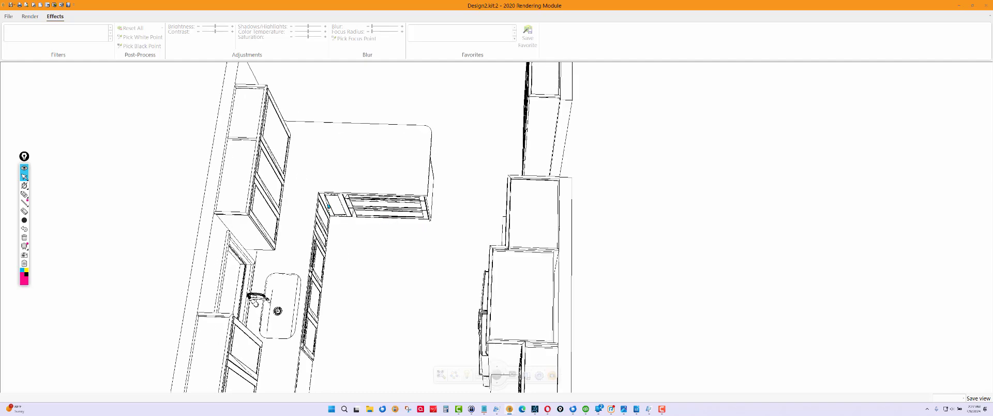
scroll(387, 230, up, 1)
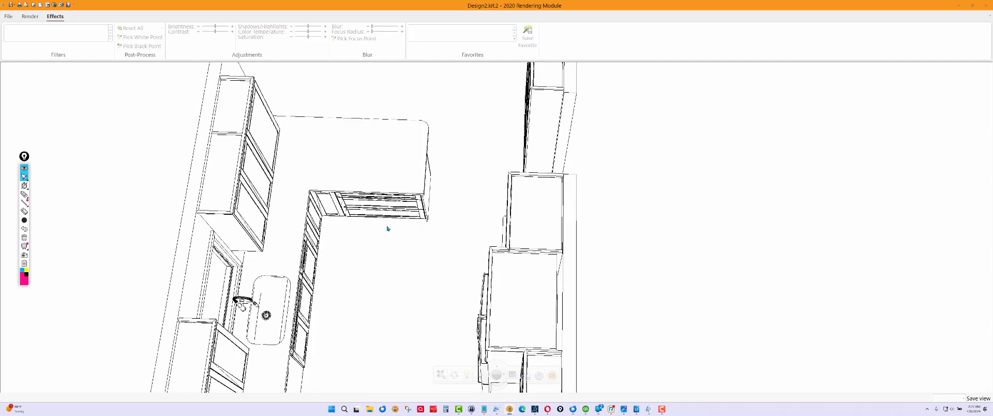
middle_drag(412, 248, 617, 275)
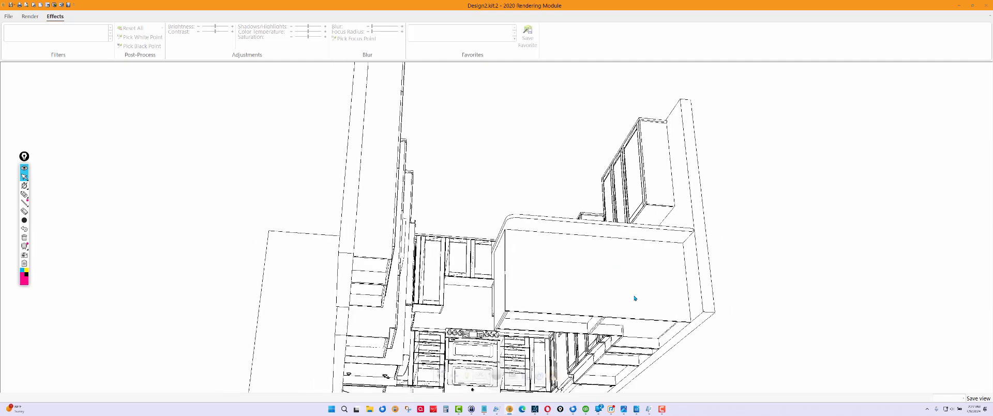
middle_drag(597, 320, 766, 343)
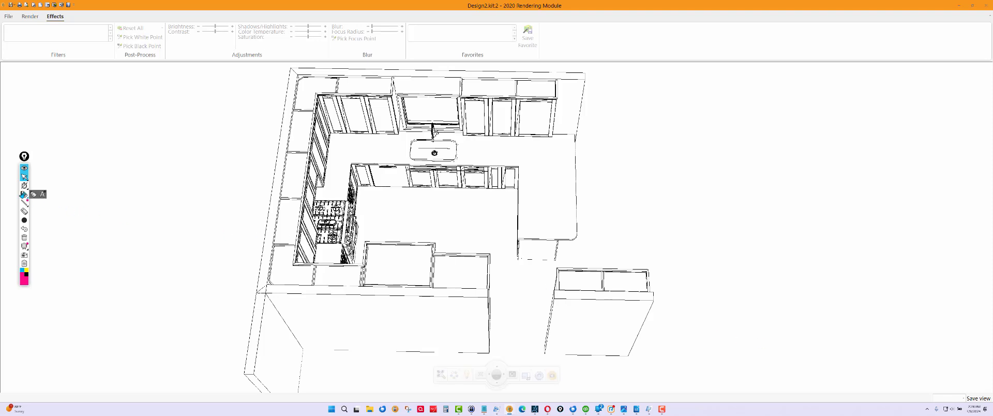
click(24, 194)
drag(385, 320, 408, 332)
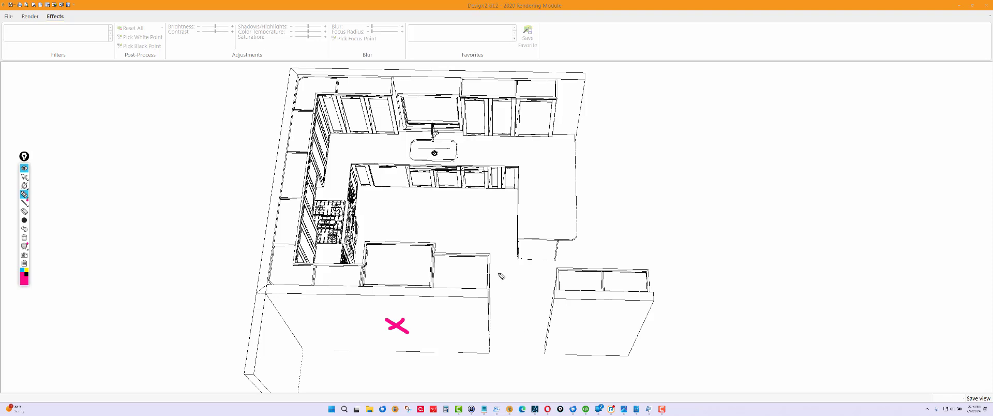
click(24, 177)
click(24, 237)
scroll(421, 228, down, 1)
Orbit the kitchen about 90 degrees to face the fridge wall and tall pantry cabinet
drag(421, 227, 611, 336)
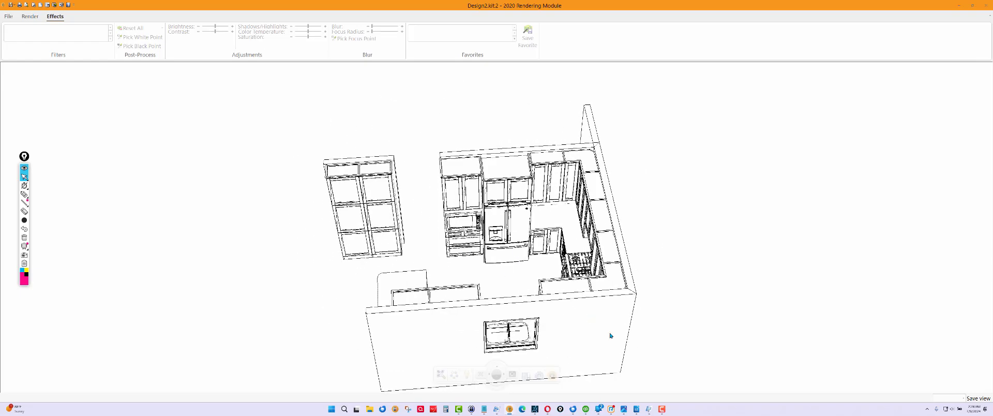
click(663, 409)
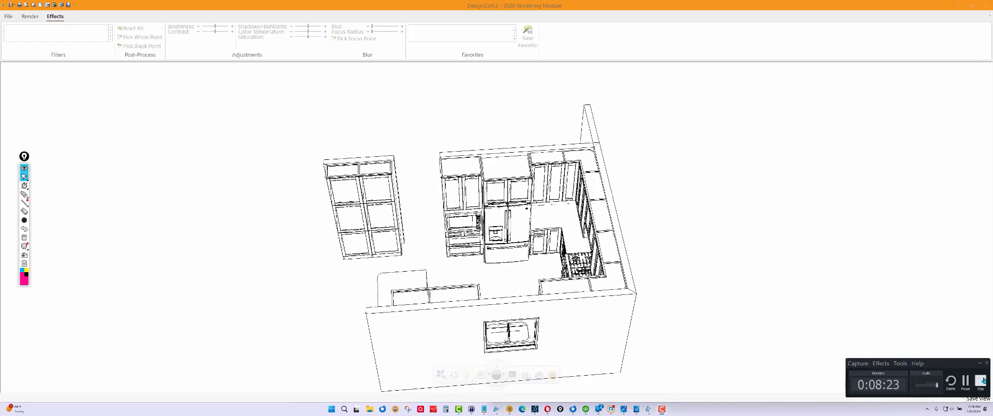